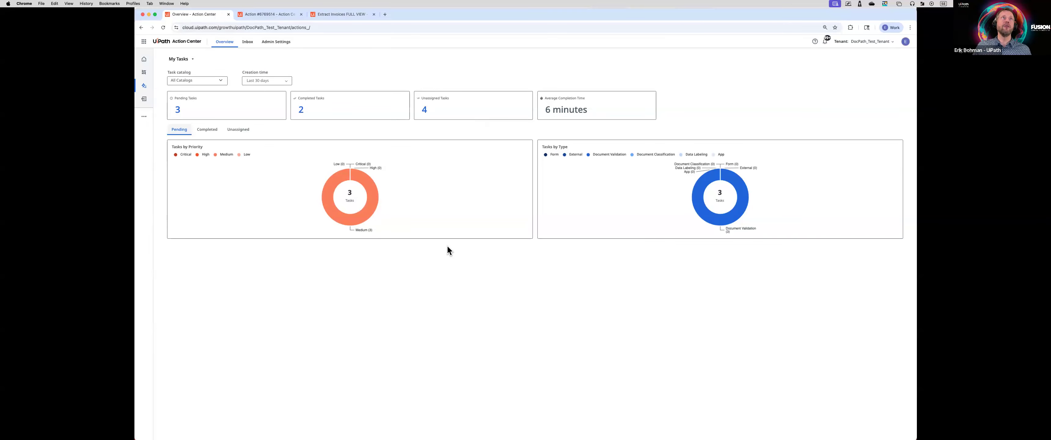
Step: Open the Classic view invoice validation task and inspect the Vendor Name field against its source text in the document
{"action": "left_click", "coordinate": [262, 15]}
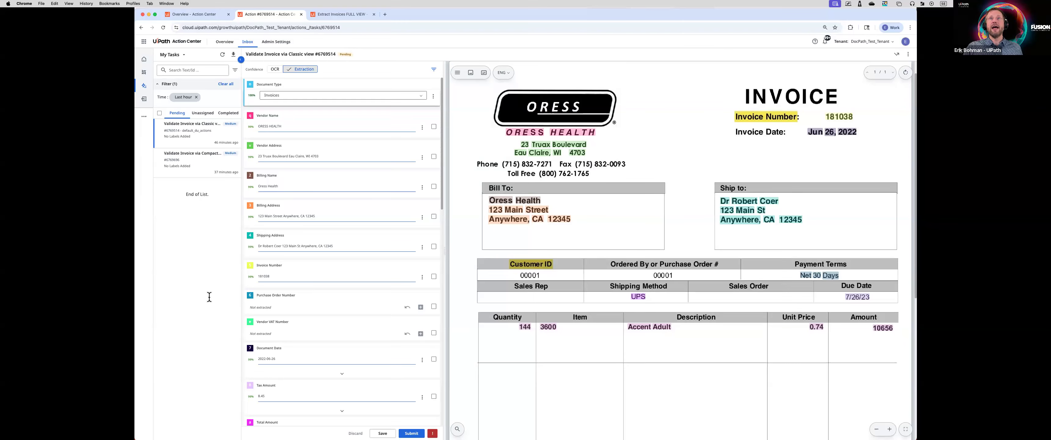
{"action": "scroll", "coordinate": [693, 284], "scroll_direction": "down", "scroll_amount": 3}
{"action": "scroll", "coordinate": [693, 284], "scroll_direction": "up", "scroll_amount": 4}
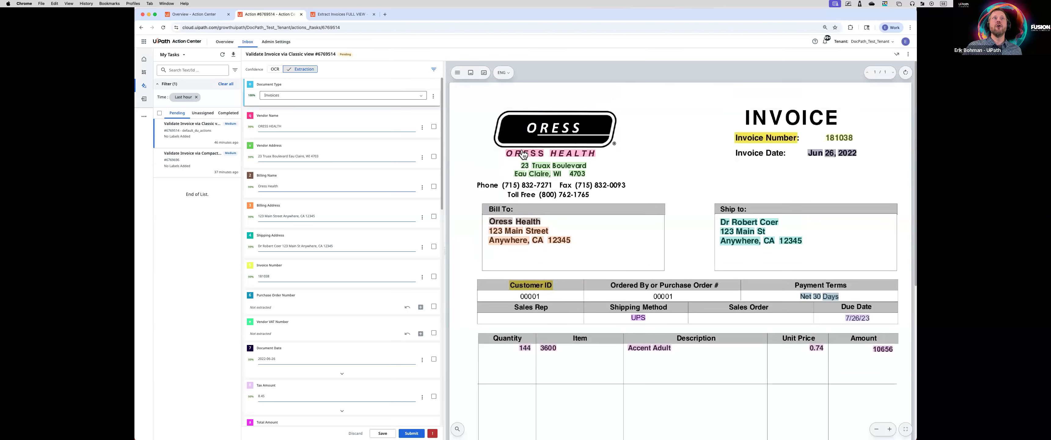
{"action": "left_click", "coordinate": [318, 127]}
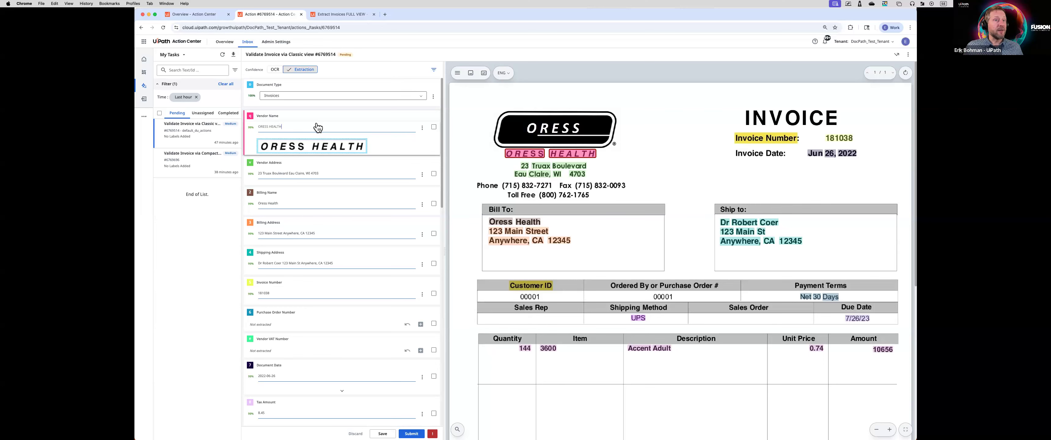
{"action": "left_click", "coordinate": [318, 128]}
Step: Filter the extracted fields by extraction confidence and review the fields to validate against the invoice
{"action": "left_click", "coordinate": [434, 69]}
{"action": "left_click", "coordinate": [435, 95]}
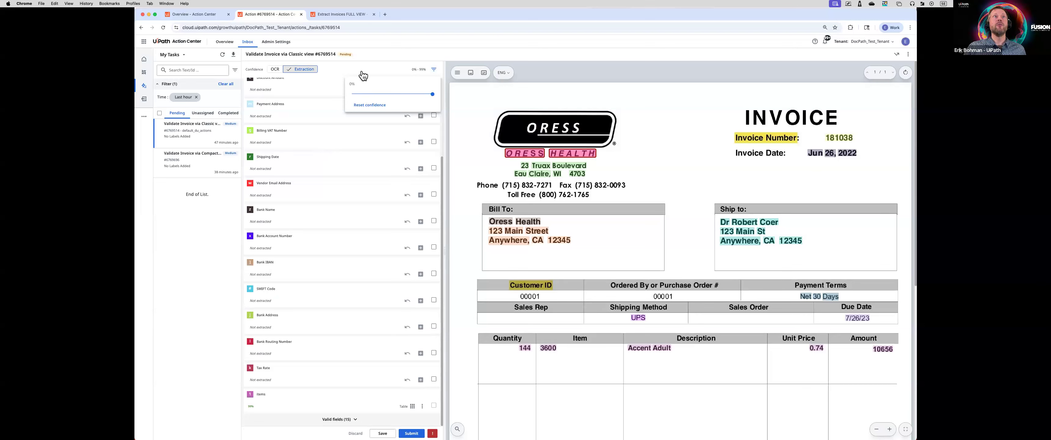
{"action": "scroll", "coordinate": [326, 217], "scroll_direction": "up", "scroll_amount": 3}
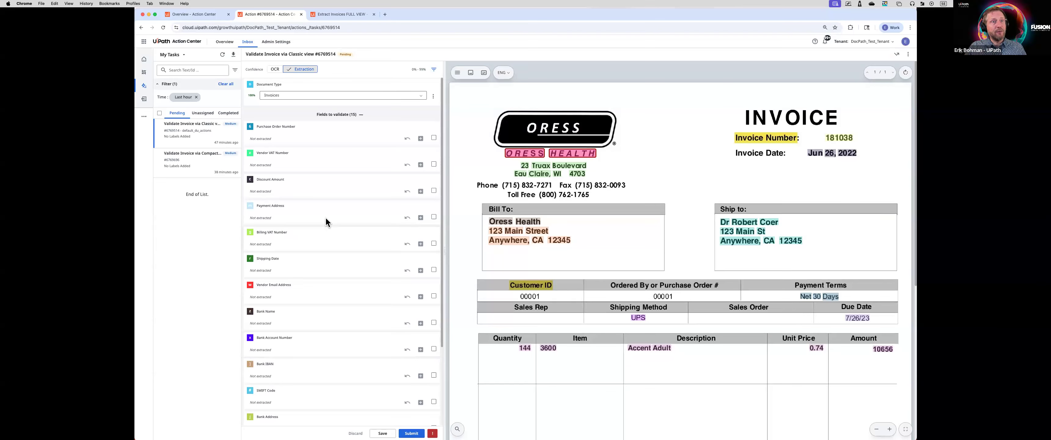
{"action": "scroll", "coordinate": [324, 236], "scroll_direction": "down", "scroll_amount": 3}
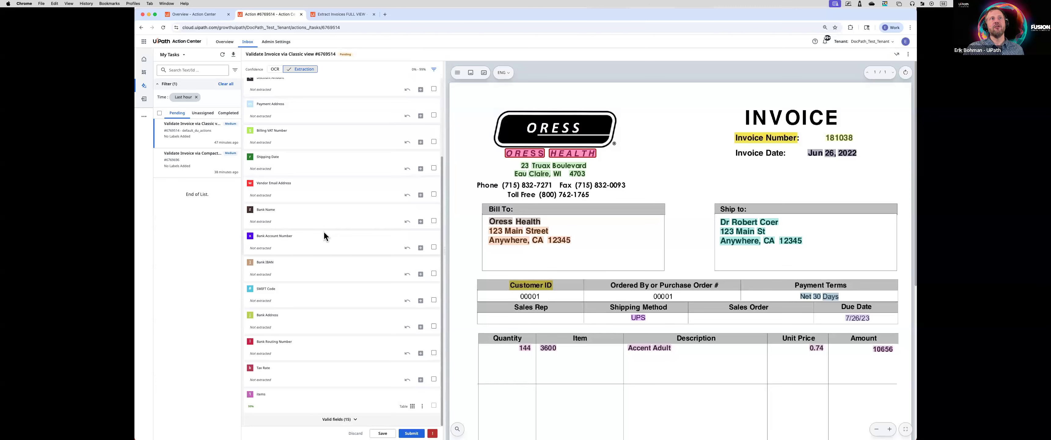
{"action": "scroll", "coordinate": [324, 236], "scroll_direction": "up", "scroll_amount": 3}
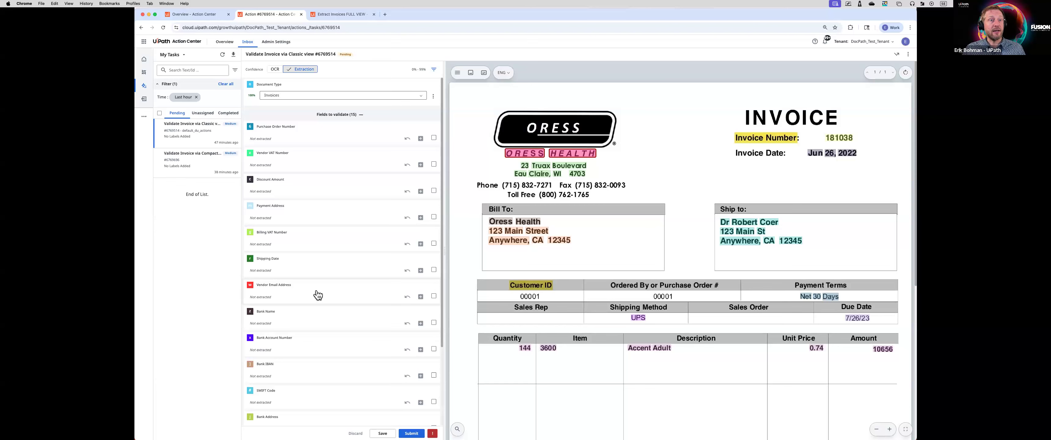
{"action": "scroll", "coordinate": [760, 400], "scroll_direction": "down", "scroll_amount": 10}
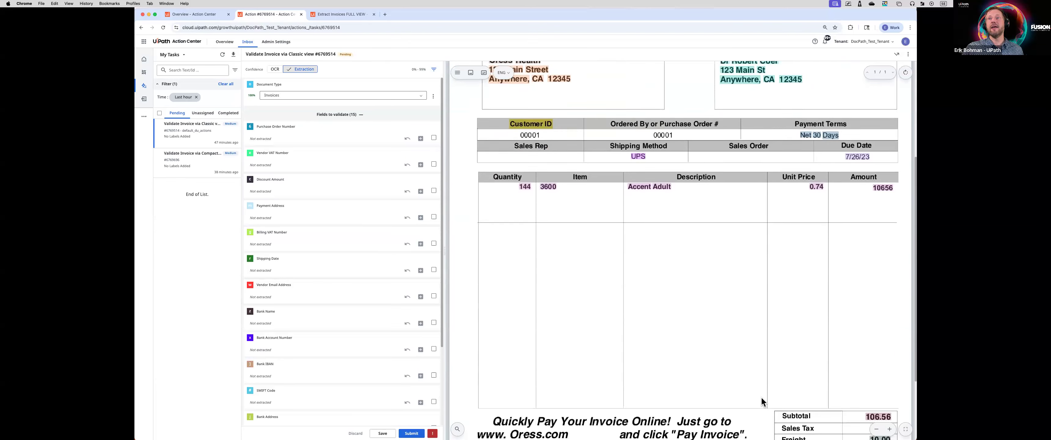
{"action": "scroll", "coordinate": [721, 301], "scroll_direction": "up", "scroll_amount": 5}
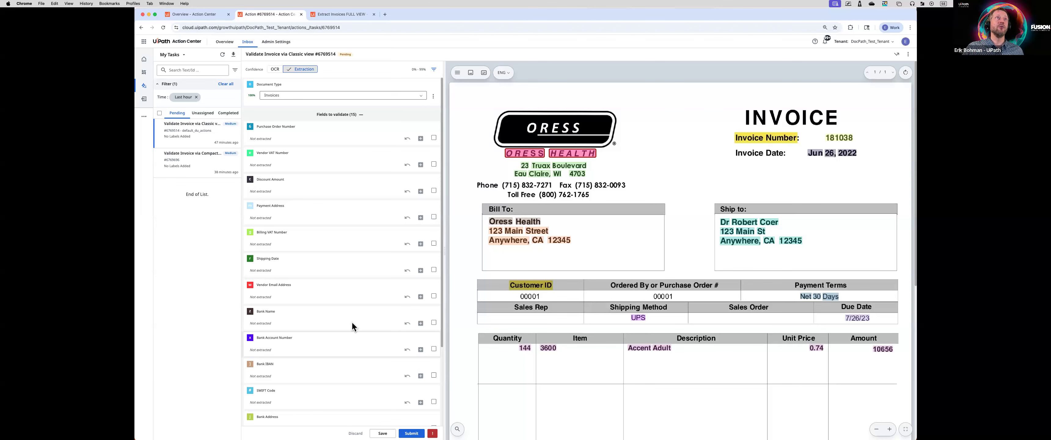
Step: Open the Compact View invoice validation task and show its business rule errors and warnings
{"action": "left_click", "coordinate": [186, 173]}
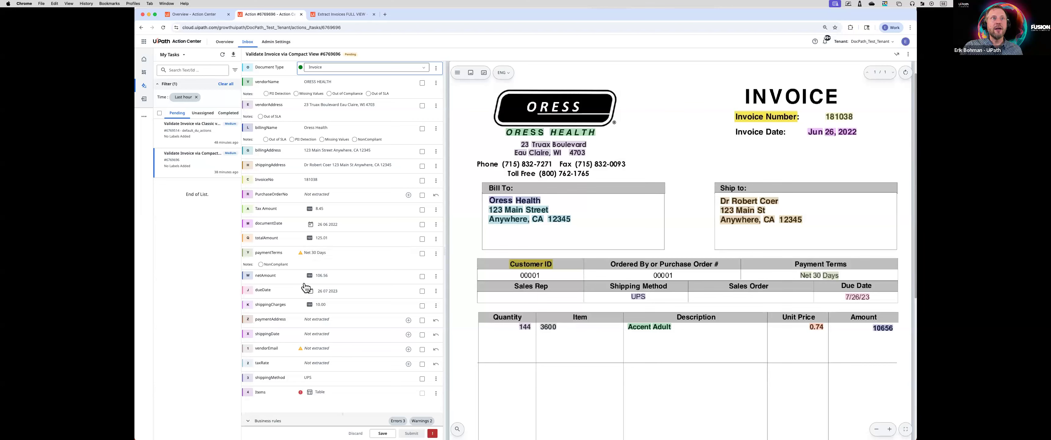
{"action": "left_click", "coordinate": [395, 422]}
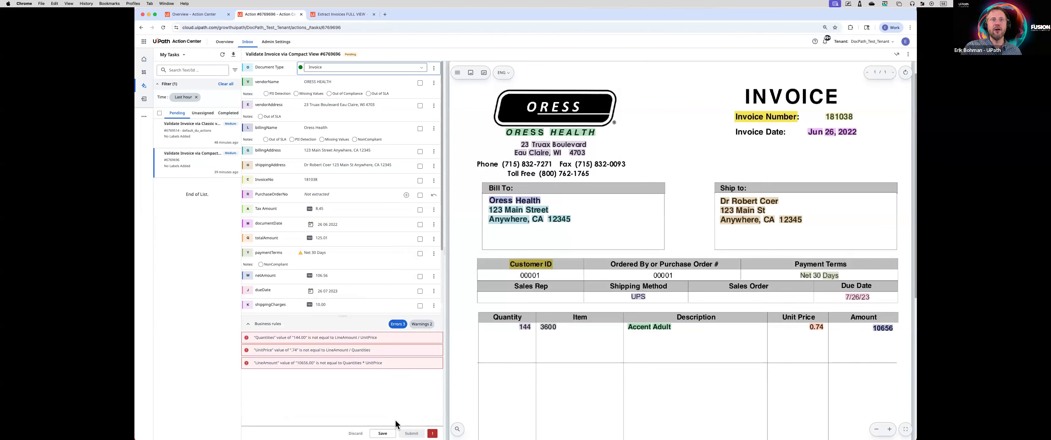
{"action": "left_click", "coordinate": [423, 326]}
{"action": "left_click", "coordinate": [398, 326]}
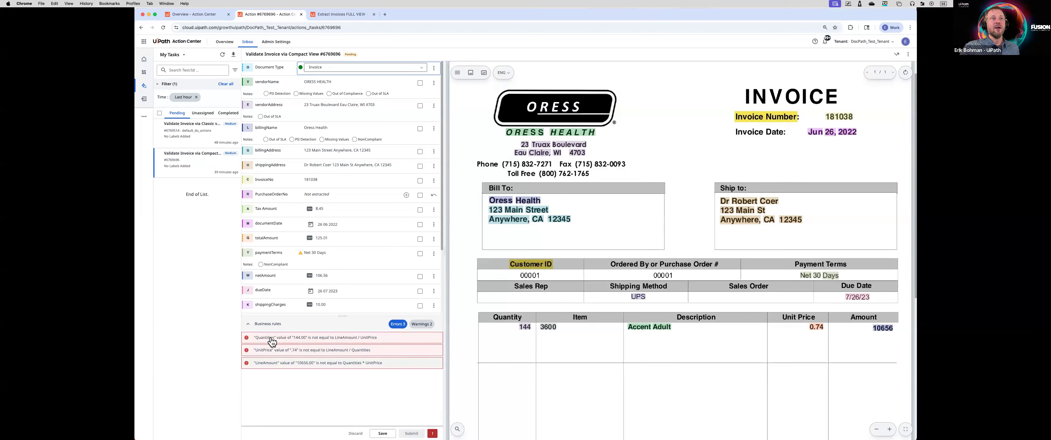
Step: Go through the Quantities, UnitPrice and LineAmount rule errors and correct the line item's LineAmount to 106.56
{"action": "left_click", "coordinate": [298, 338]}
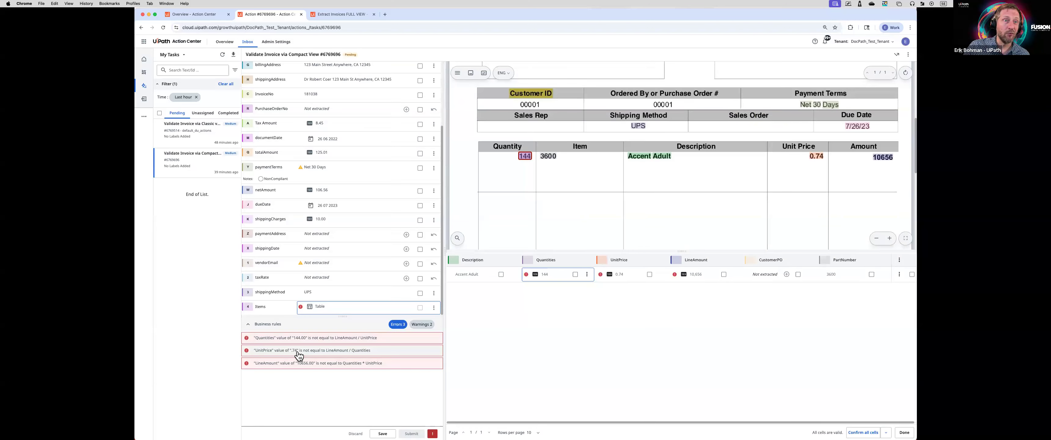
{"action": "left_click", "coordinate": [299, 354]}
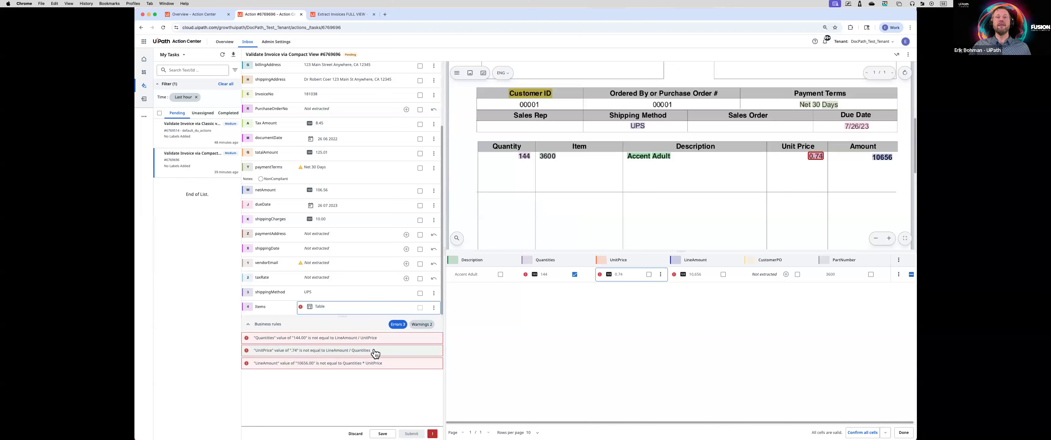
{"action": "left_click", "coordinate": [357, 365]}
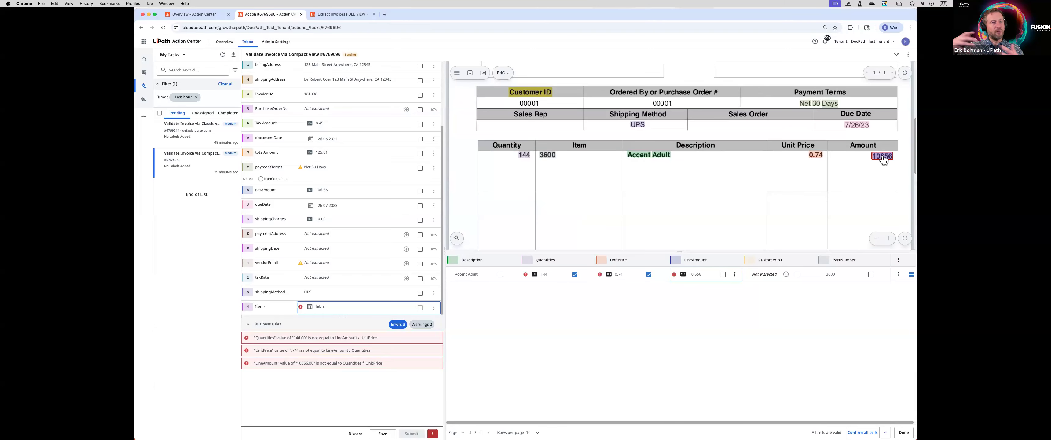
{"action": "left_click", "coordinate": [700, 274]}
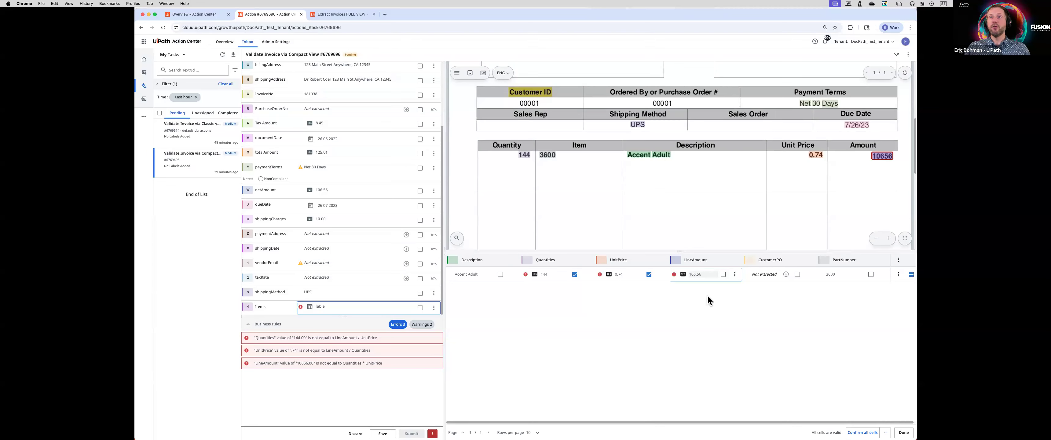
{"action": "left_click", "coordinate": [723, 275]}
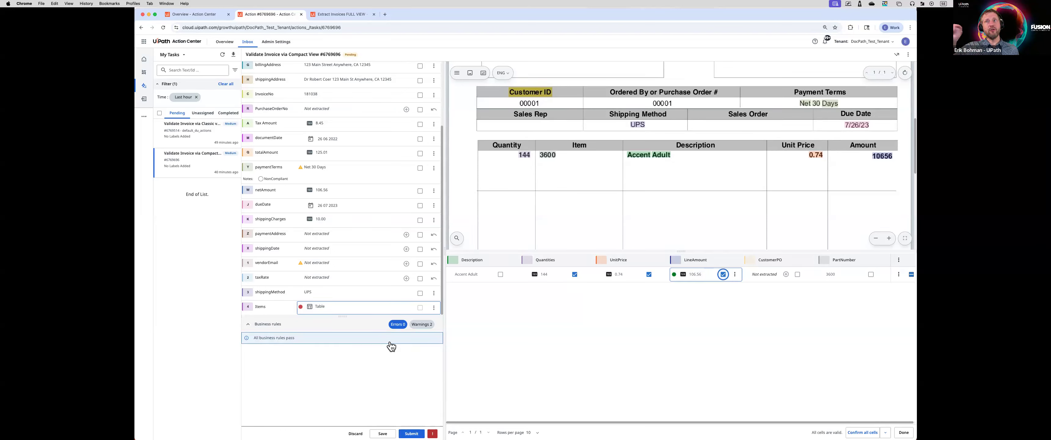
Step: Locate the paymentTerms field from its business rule warning and set its value to Net 30
{"action": "left_click", "coordinate": [421, 324]}
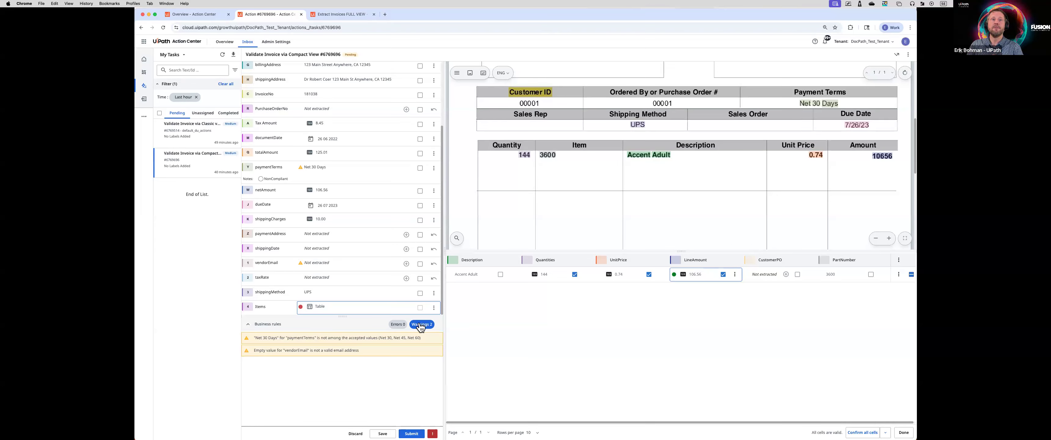
{"action": "left_click", "coordinate": [318, 340]}
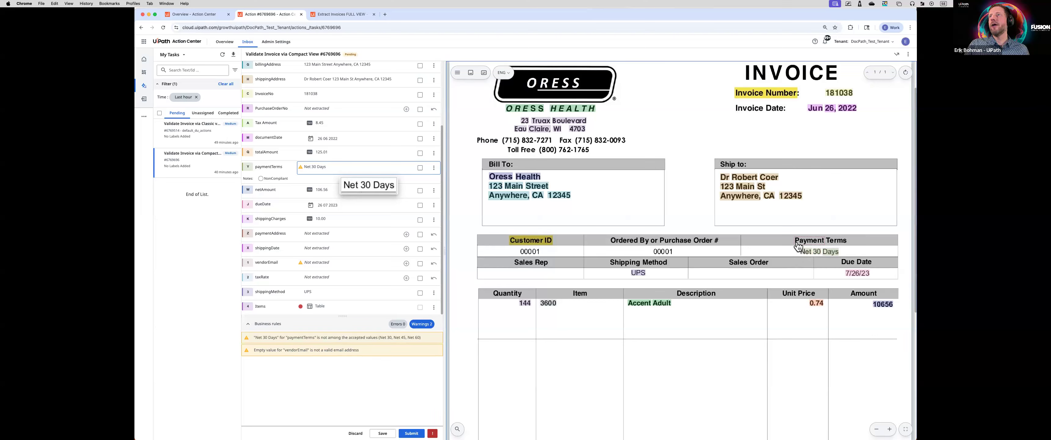
{"action": "left_click", "coordinate": [821, 253]}
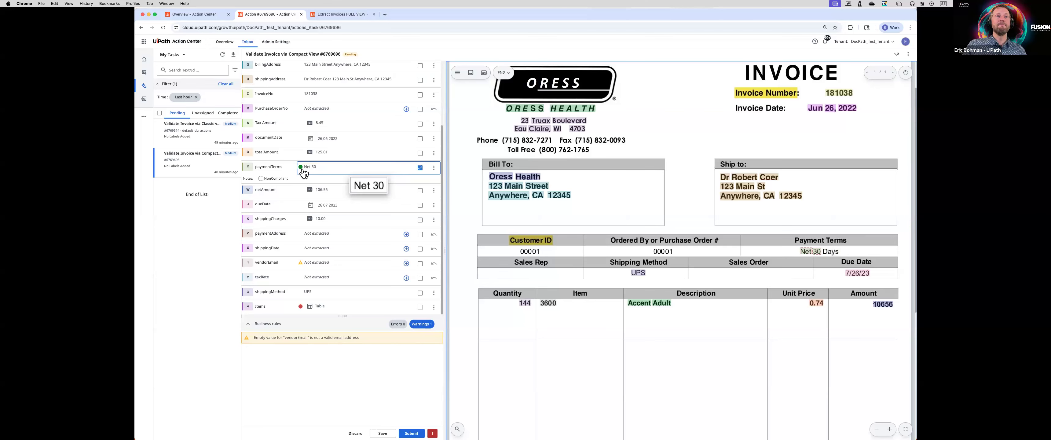
Step: Fill vendorEmail with the orders e-mail address from the invoice footer and complete it with the .com ending
{"action": "left_click", "coordinate": [370, 341]}
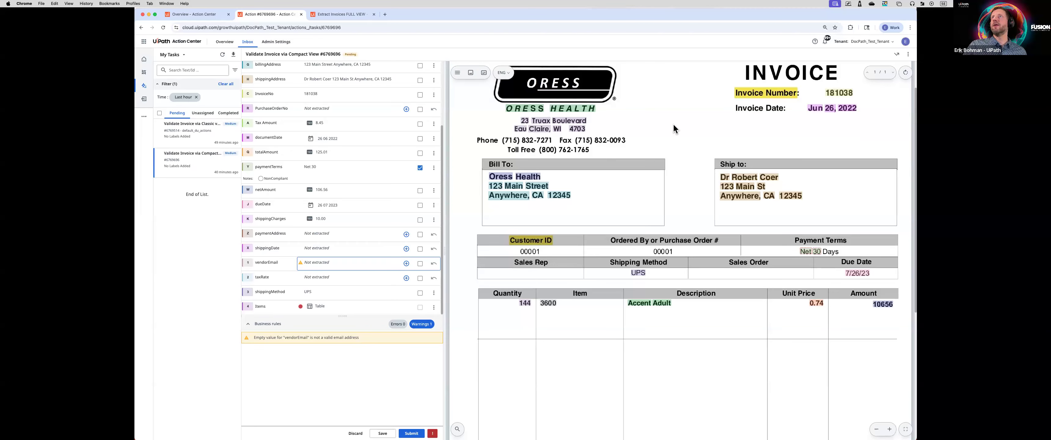
{"action": "scroll", "coordinate": [673, 125], "scroll_direction": "down", "scroll_amount": 10}
{"action": "scroll", "coordinate": [673, 125], "scroll_direction": "up", "scroll_amount": 12}
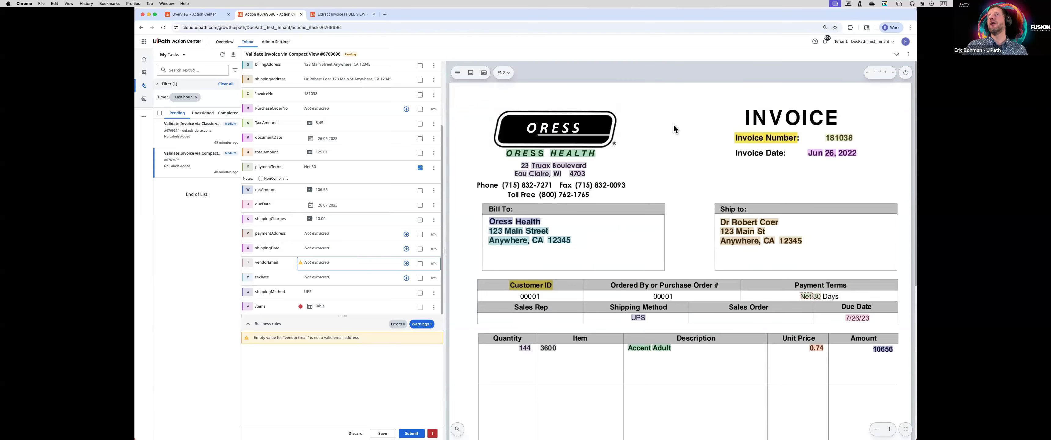
{"action": "scroll", "coordinate": [673, 125], "scroll_direction": "down", "scroll_amount": 10}
{"action": "left_click", "coordinate": [646, 370]}
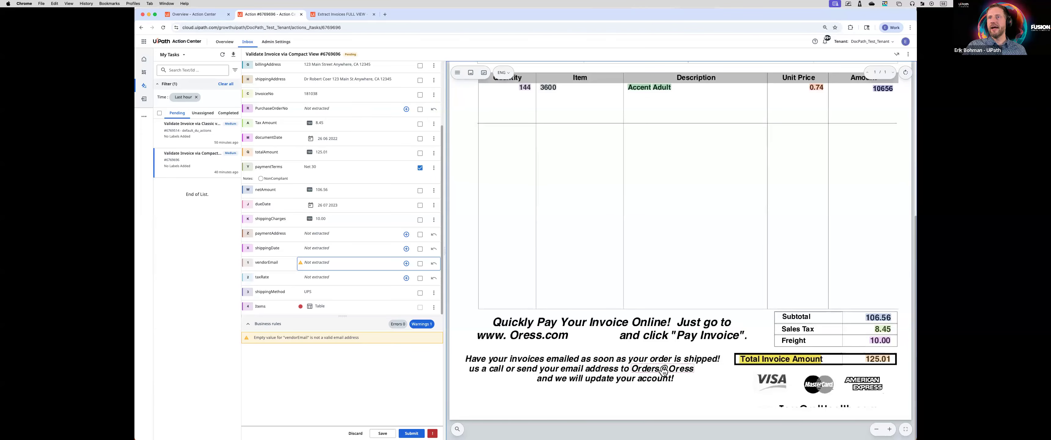
{"action": "left_click", "coordinate": [691, 375]}
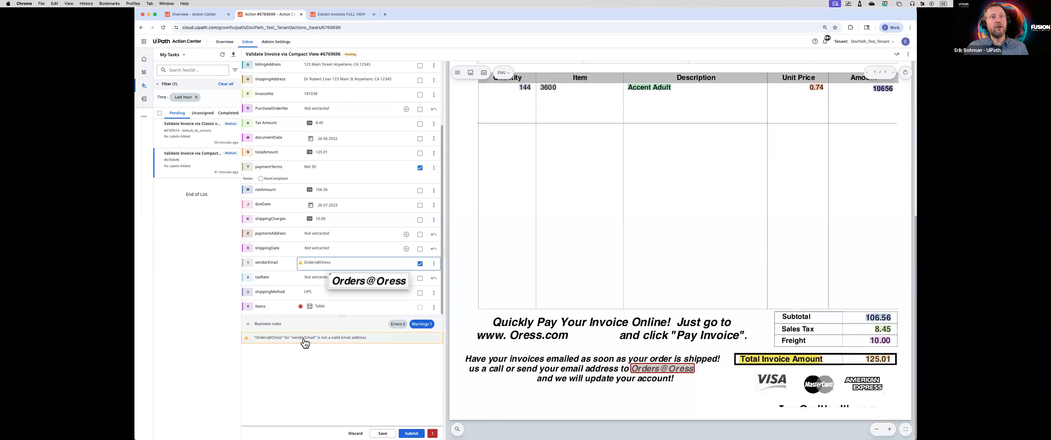
{"action": "left_click", "coordinate": [342, 264]}
{"action": "type", "text": ".com"}
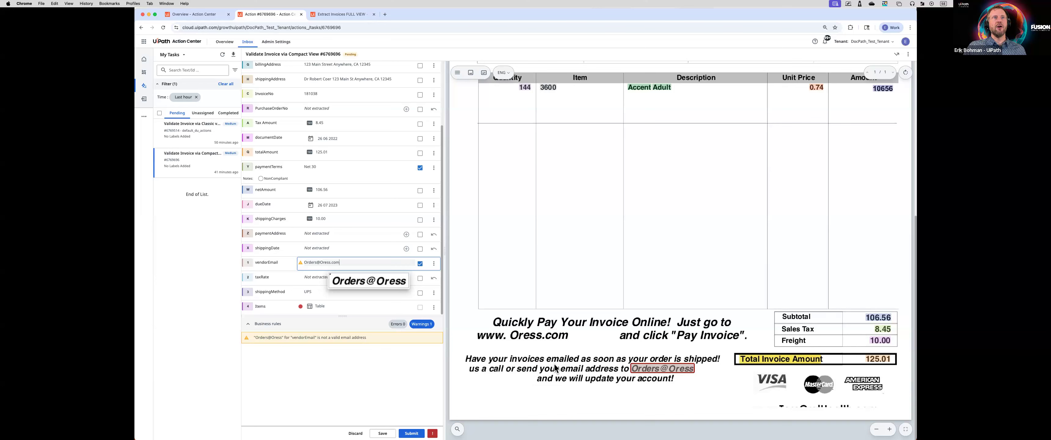
{"action": "key", "text": "Tab"}
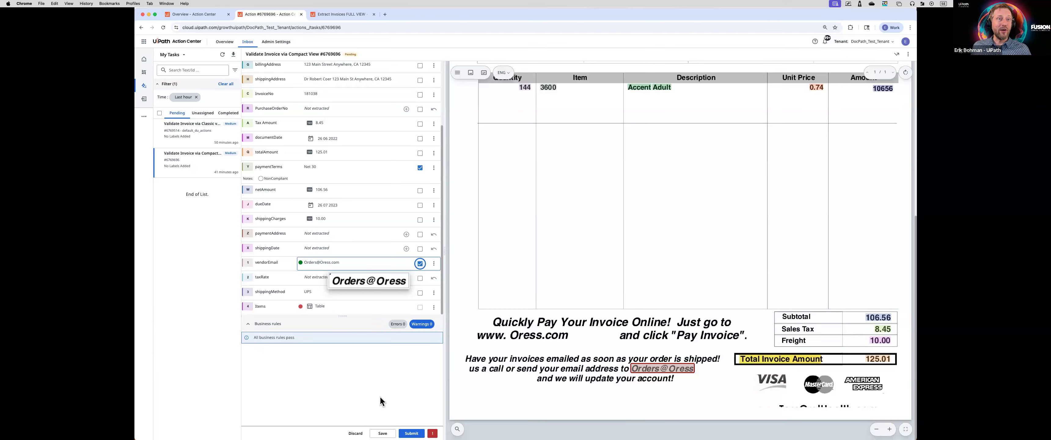
Step: Inspect the documentDate calendar, the Tax Amount field type and the unextracted PurchaseOrderNo field
{"action": "scroll", "coordinate": [561, 160], "scroll_direction": "up", "scroll_amount": 10}
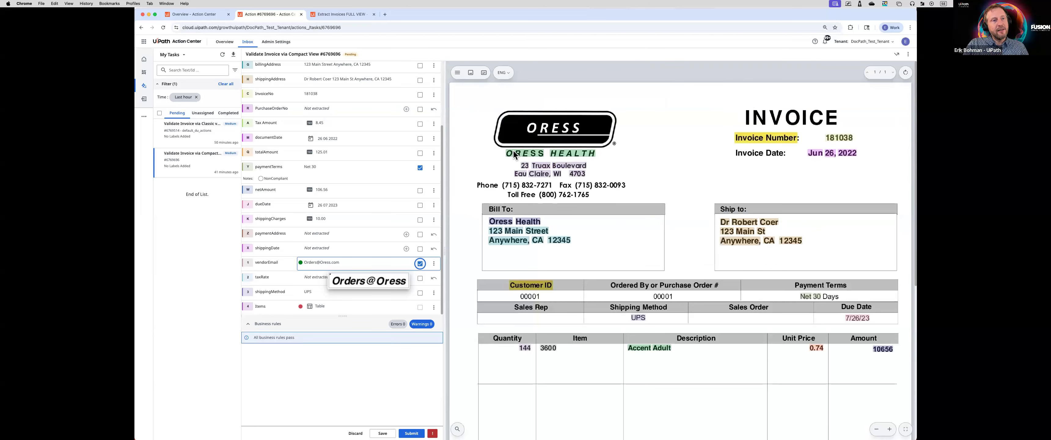
{"action": "left_click", "coordinate": [311, 138]}
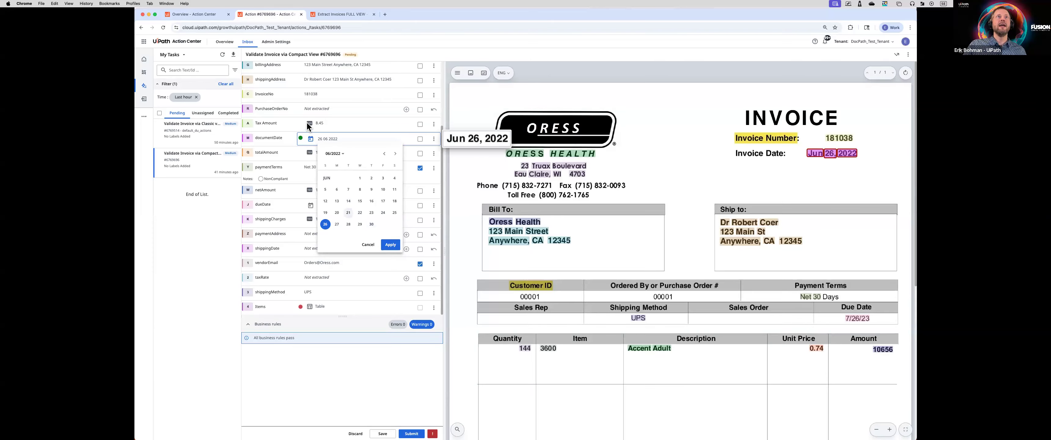
{"action": "left_click", "coordinate": [312, 126]}
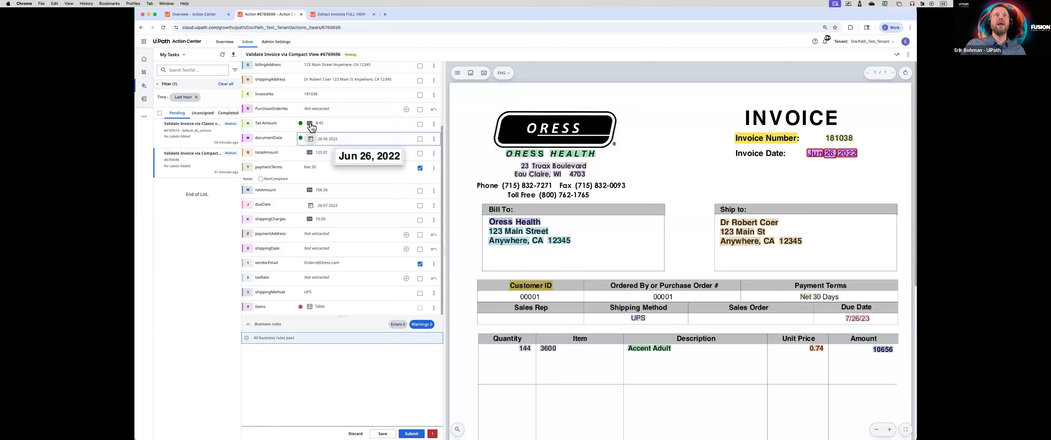
{"action": "left_click", "coordinate": [327, 110]}
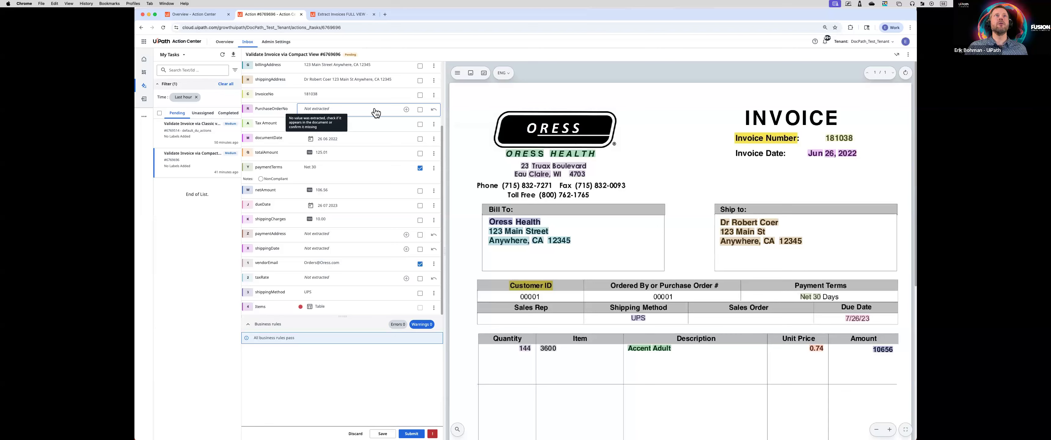
{"action": "scroll", "coordinate": [374, 108], "scroll_direction": "up", "scroll_amount": 4}
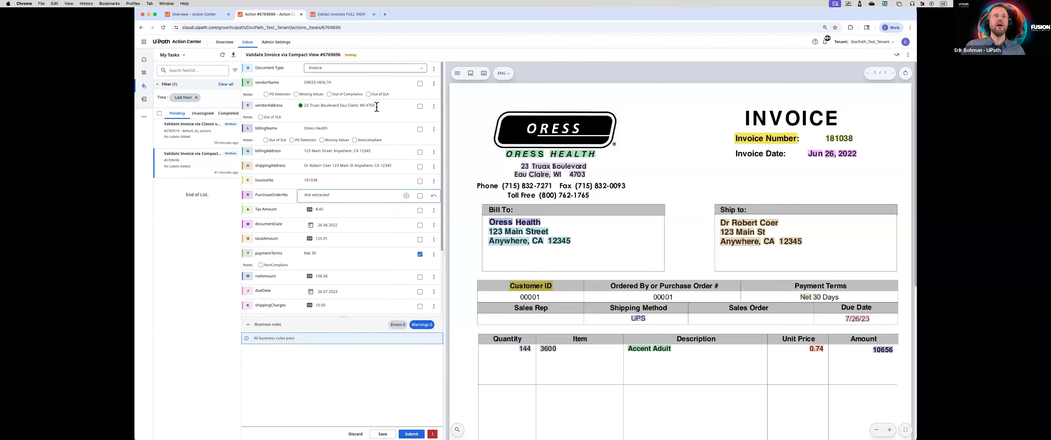
Step: Save the corrected Compact View invoice task and submit it
{"action": "left_click", "coordinate": [387, 432]}
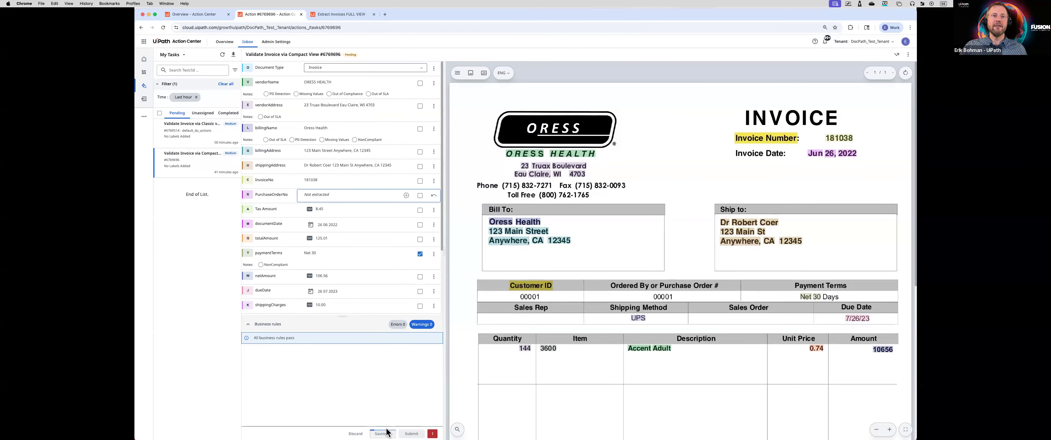
{"action": "left_click", "coordinate": [413, 432]}
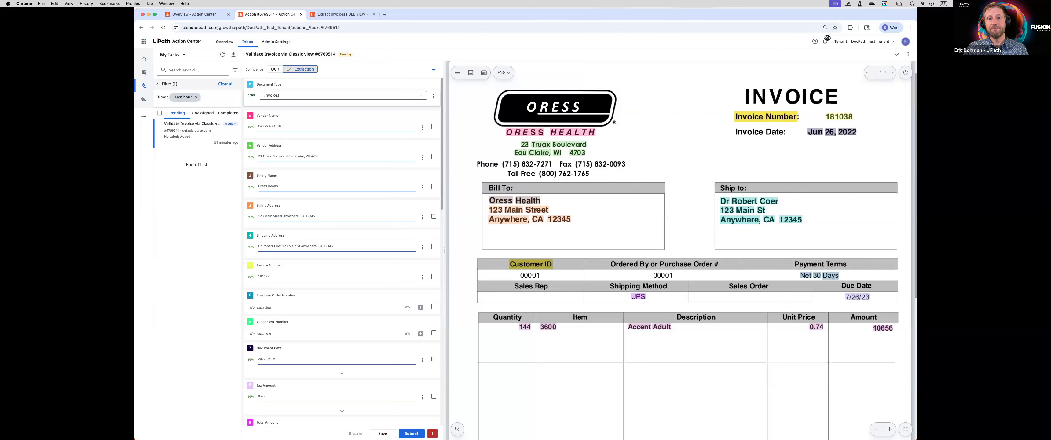
{"action": "key", "text": "super+Tab"}
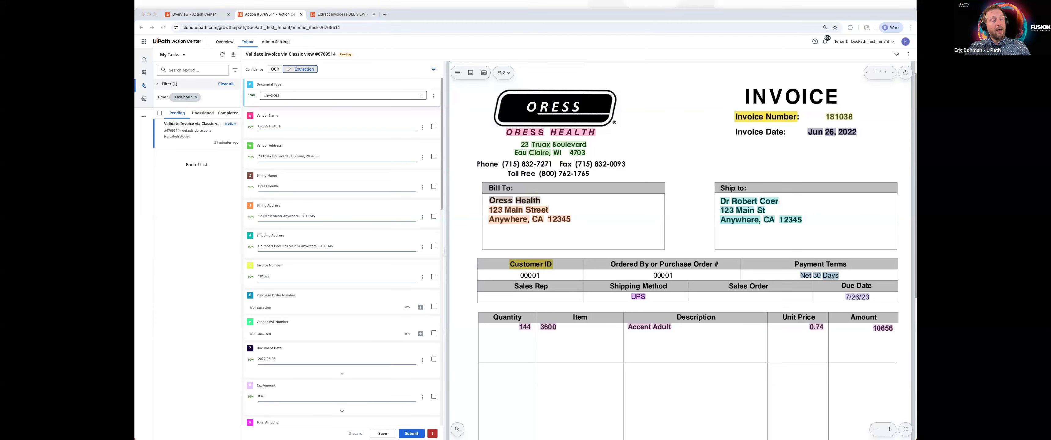